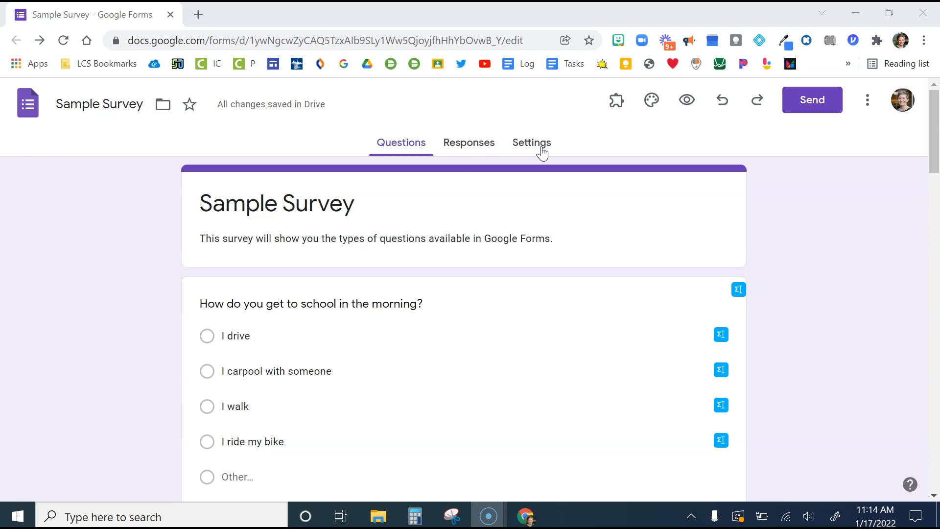
Turn off the restriction to users in Virginia Commonwealth University and its trusted organizations in the form's response settings
left_click(542, 153)
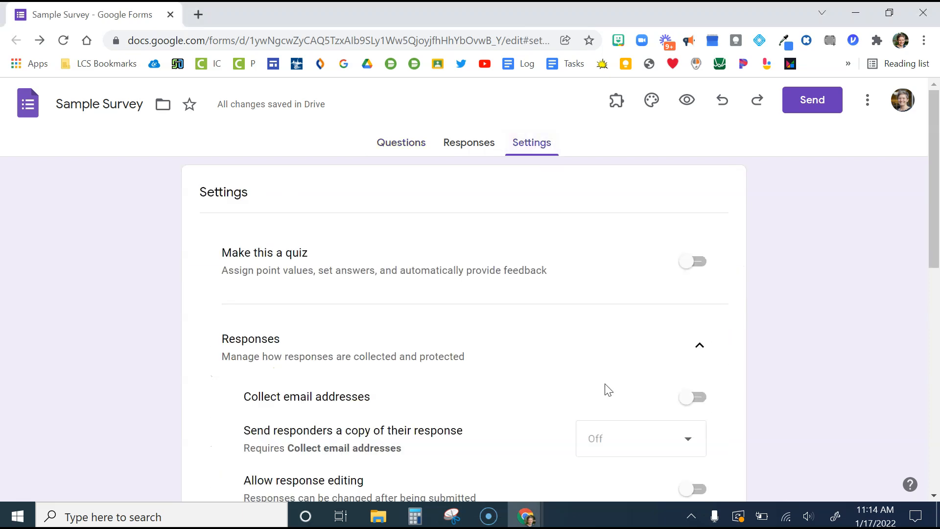
scroll(607, 391, "down", 1)
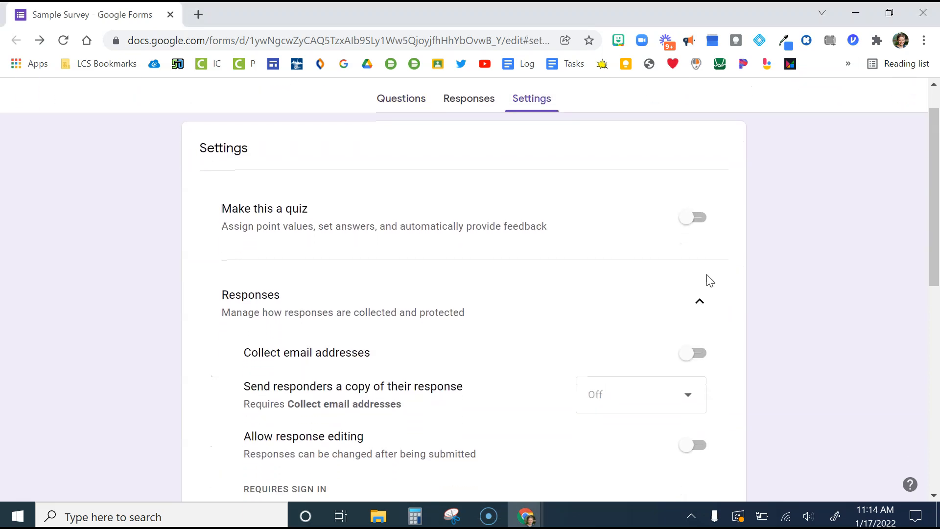
left_click(691, 308)
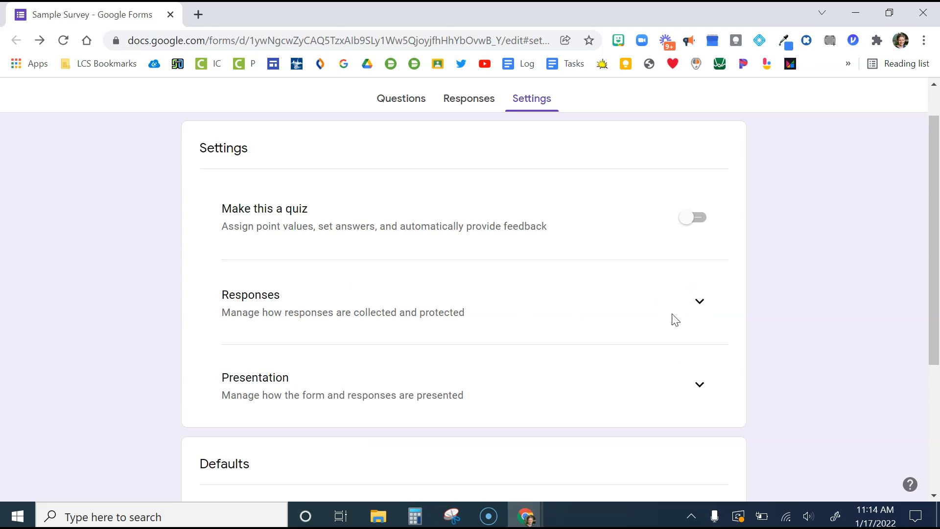
left_click(700, 306)
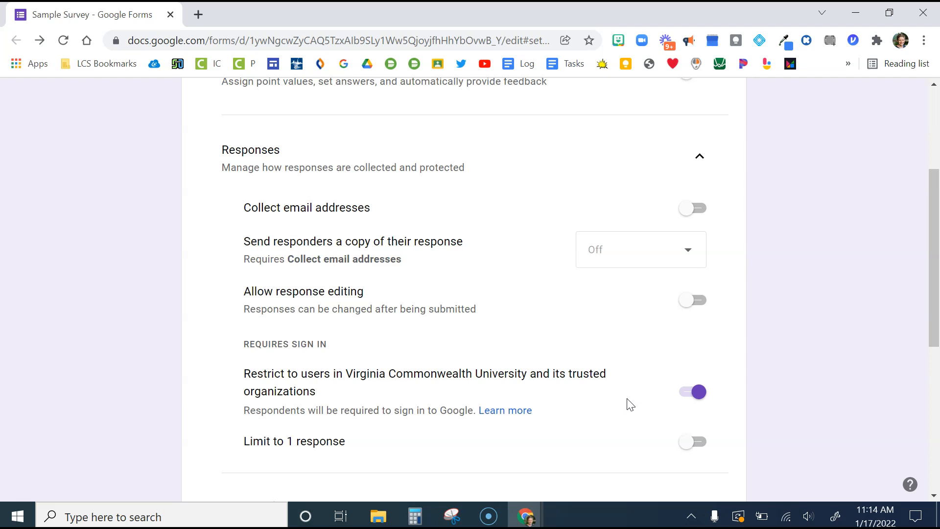
left_click(699, 392)
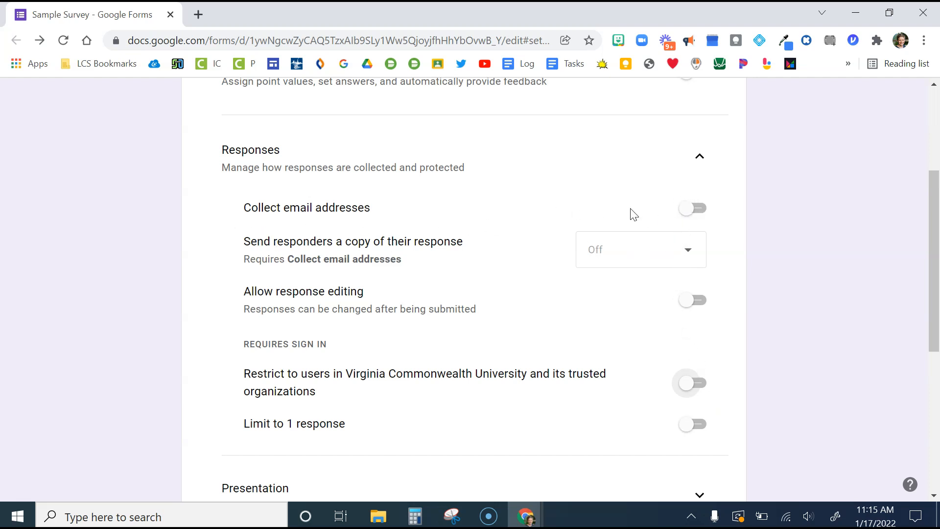
Try out the Collect email addresses setting by switching it on and back off
left_click(686, 218)
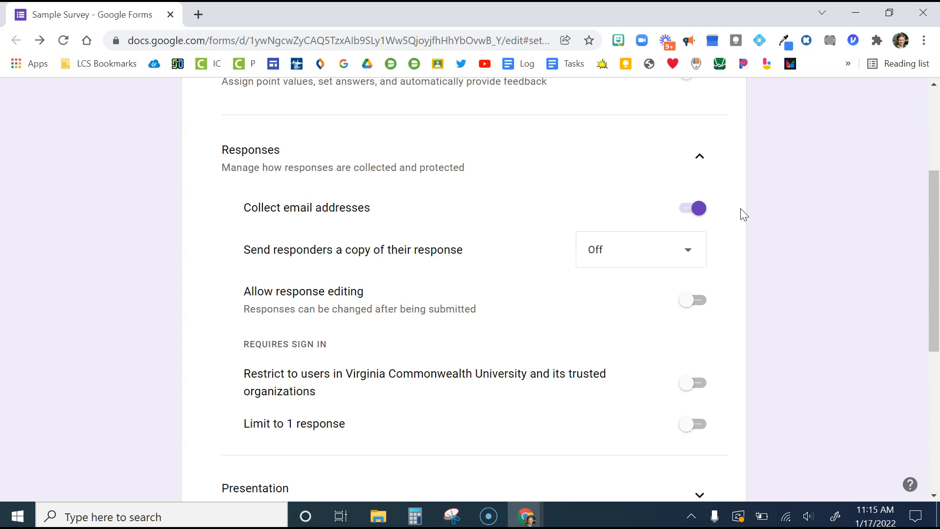
left_click(701, 210)
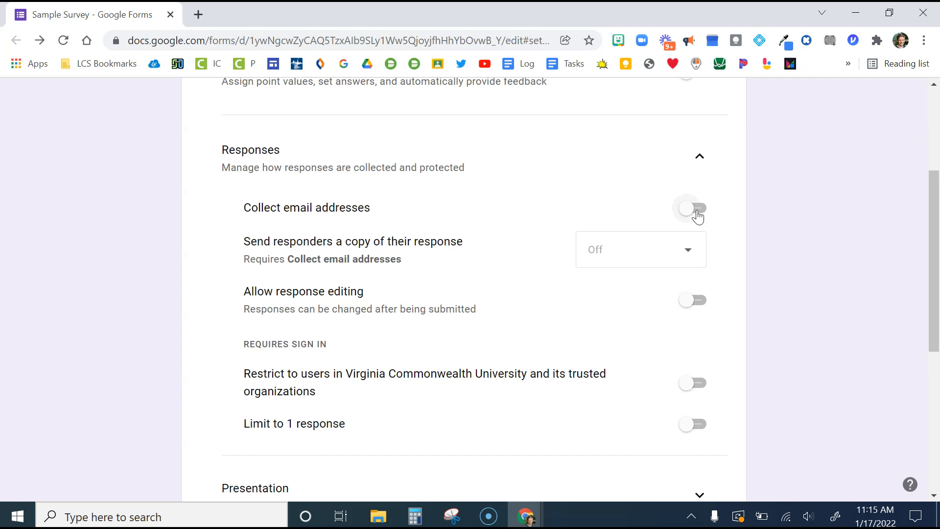
left_click(691, 213)
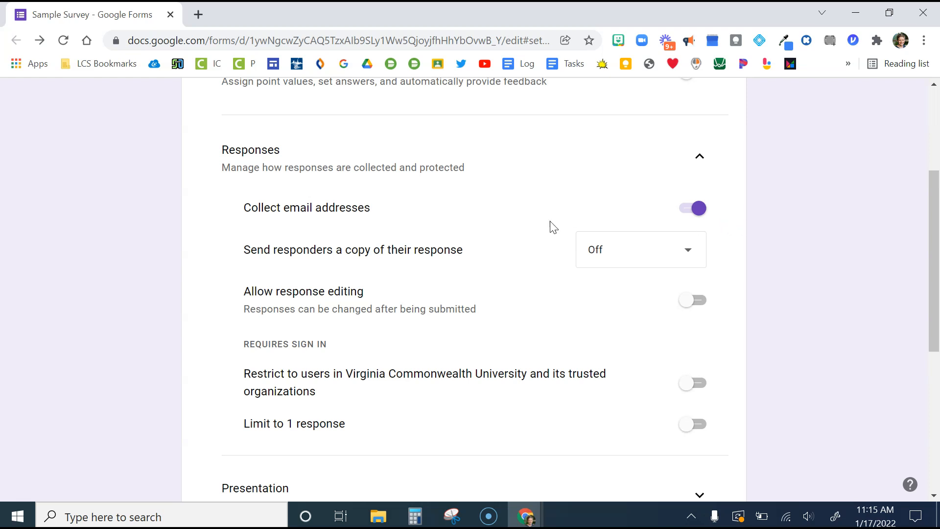
left_click(705, 211)
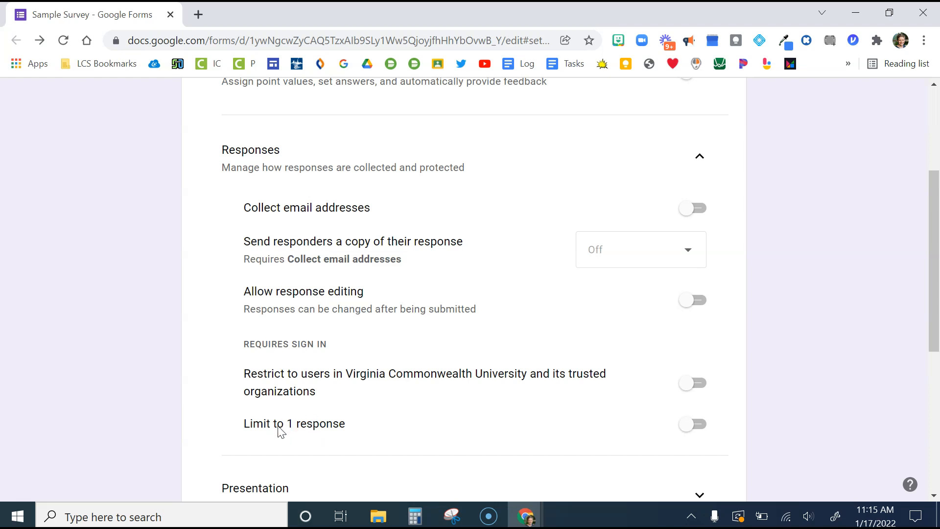
Expand the form's Presentation settings and open the confirmation message for editing
scroll(281, 431, "down", 2)
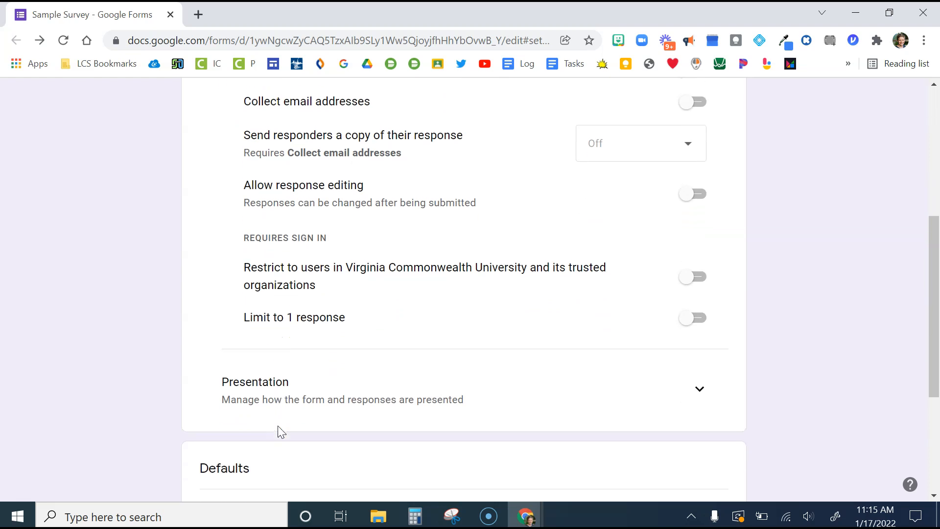
left_click(700, 377)
scroll(701, 387, "down", 2)
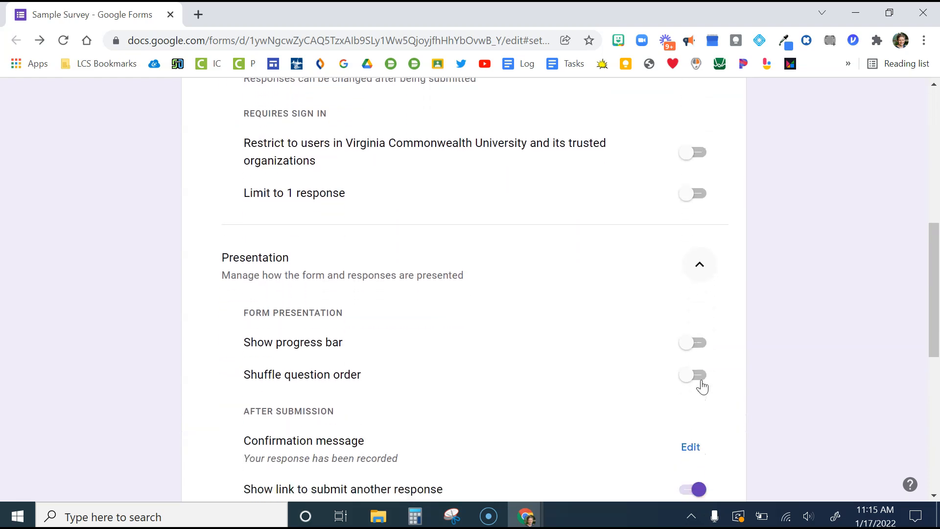
scroll(704, 386, "down", 1)
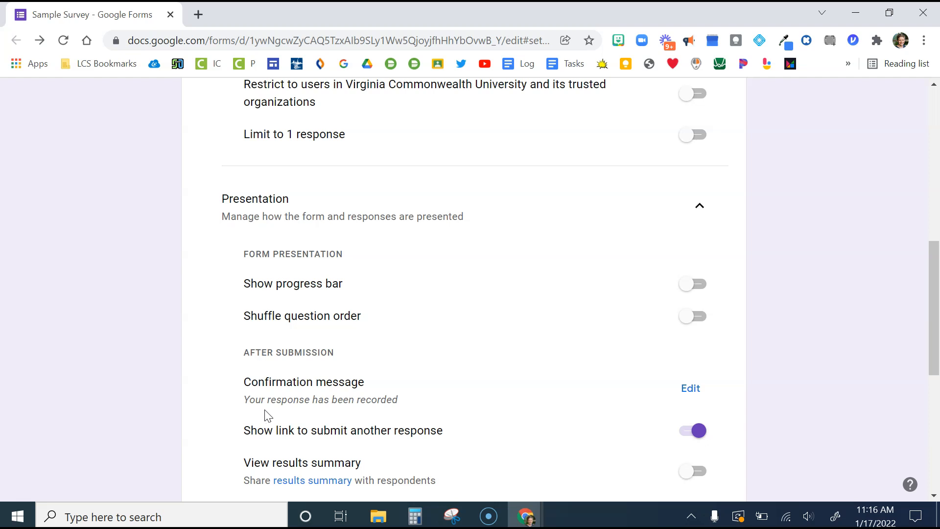
left_click(691, 388)
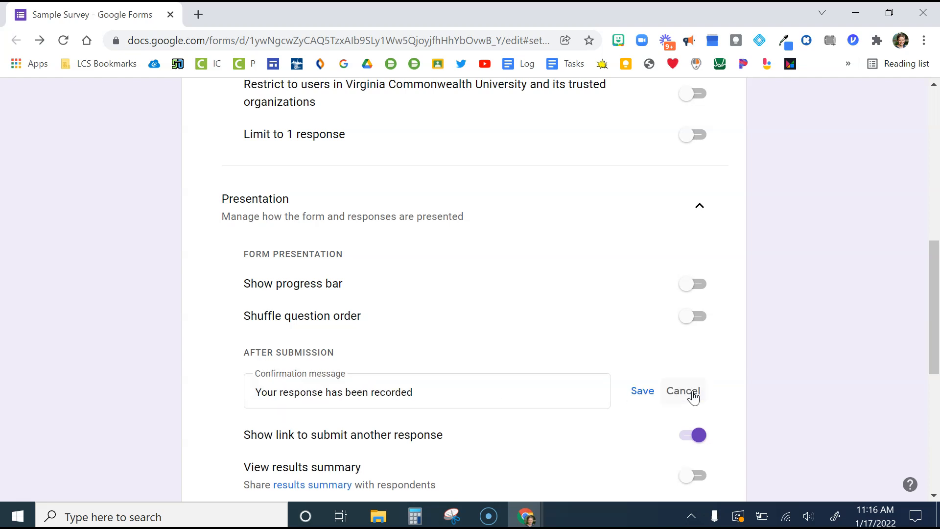
left_click(425, 398)
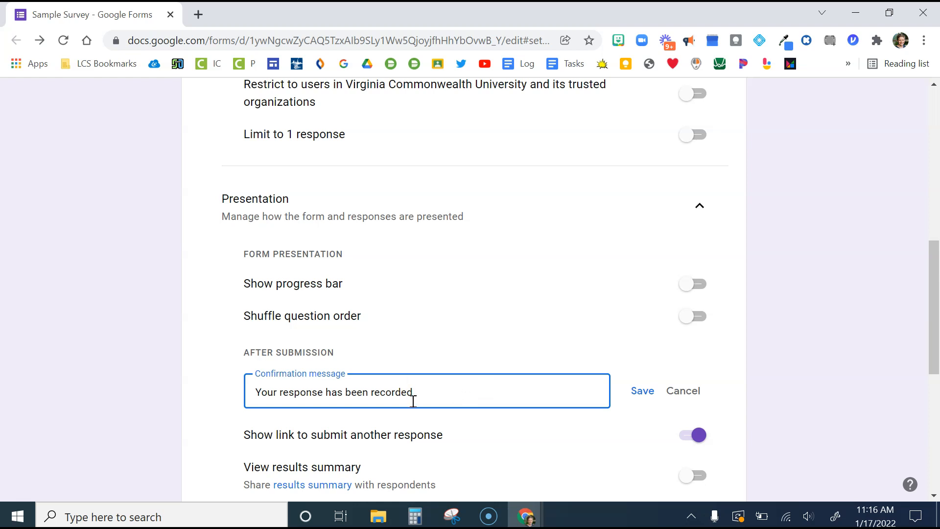
Look through the remaining after-submission, restriction and default settings of the form
scroll(413, 402, "down", 3)
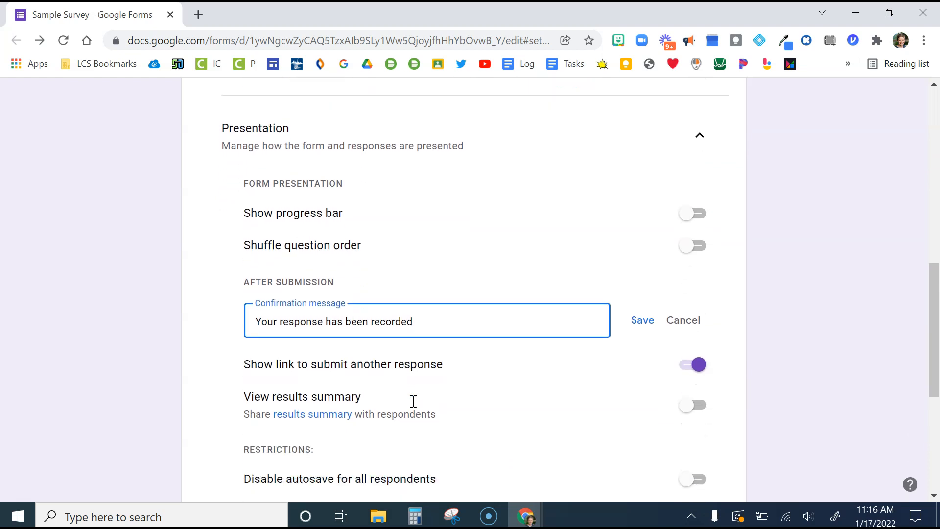
scroll(413, 407, "down", 1)
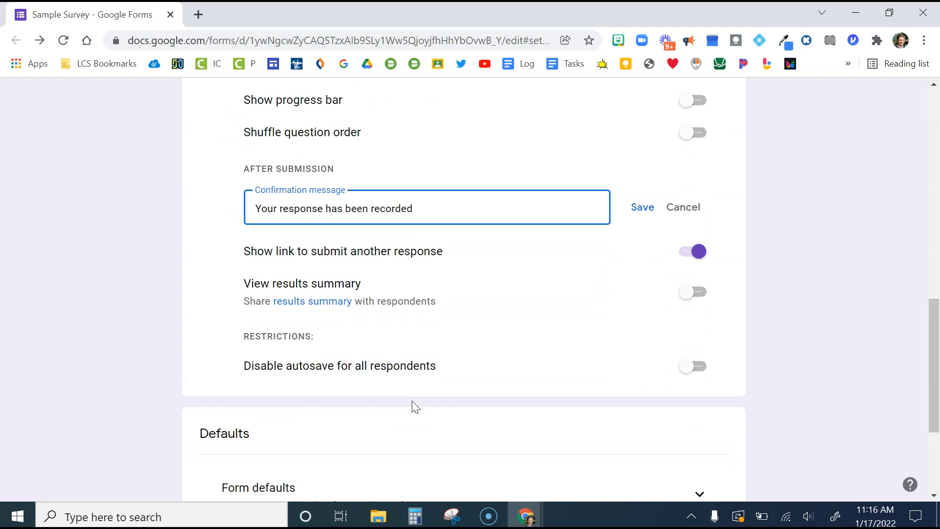
scroll(412, 401, "down", 3)
scroll(412, 402, "up", 3)
scroll(413, 406, "up", 3)
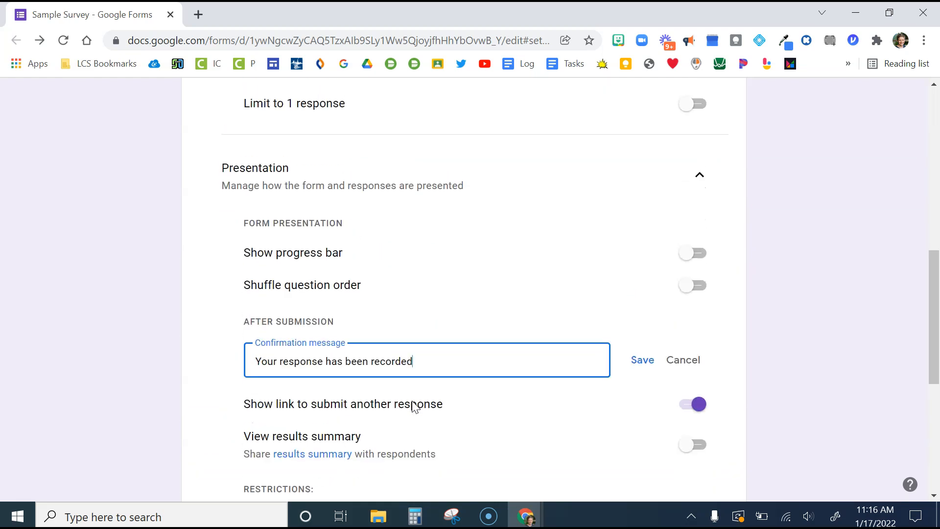
scroll(414, 406, "up", 15)
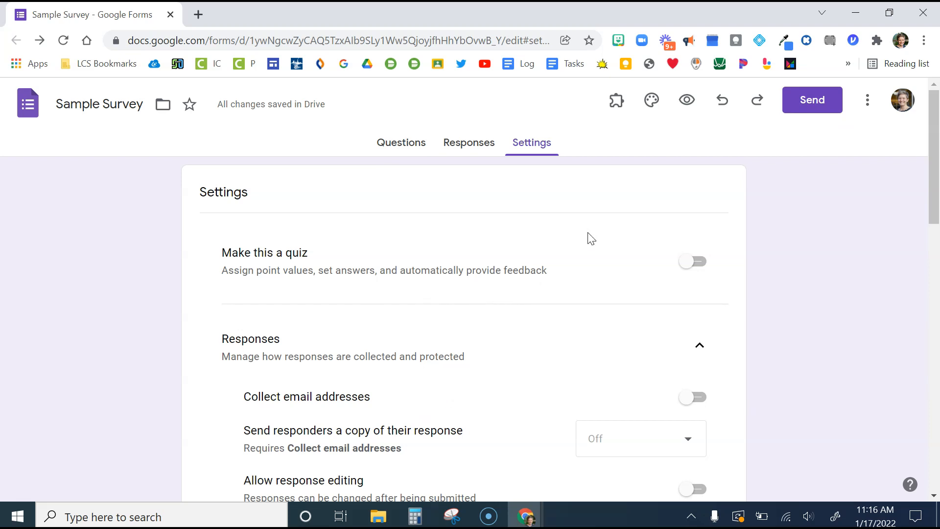
Create a shortened link for sending the form, copy it, and close the send options
left_click(813, 106)
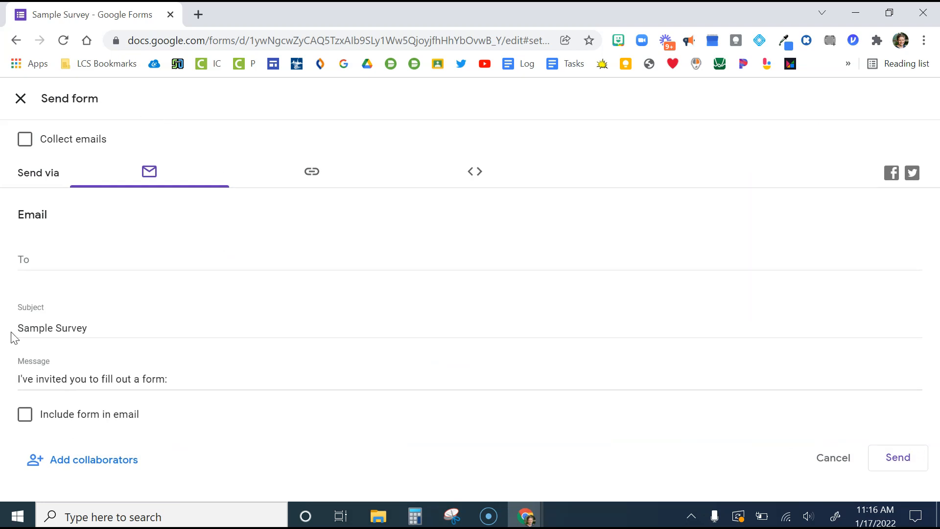
left_click(310, 184)
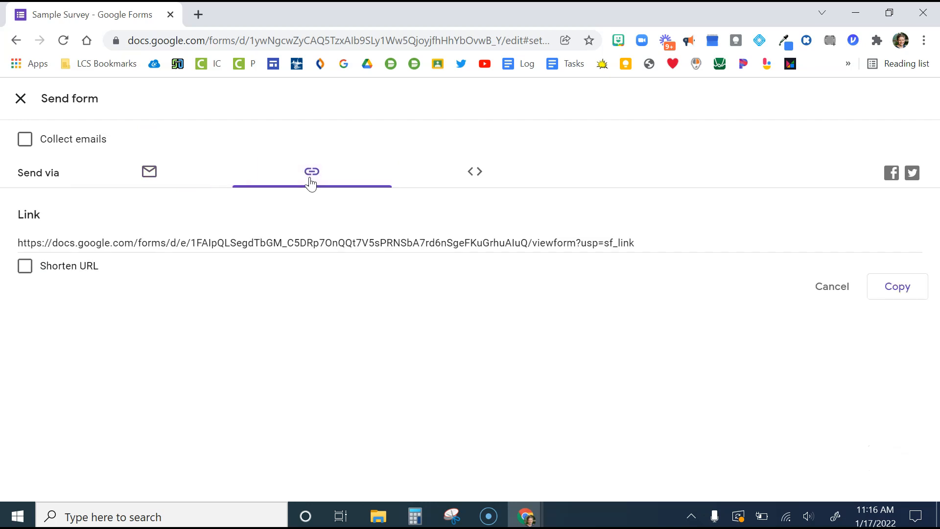
left_click(25, 270)
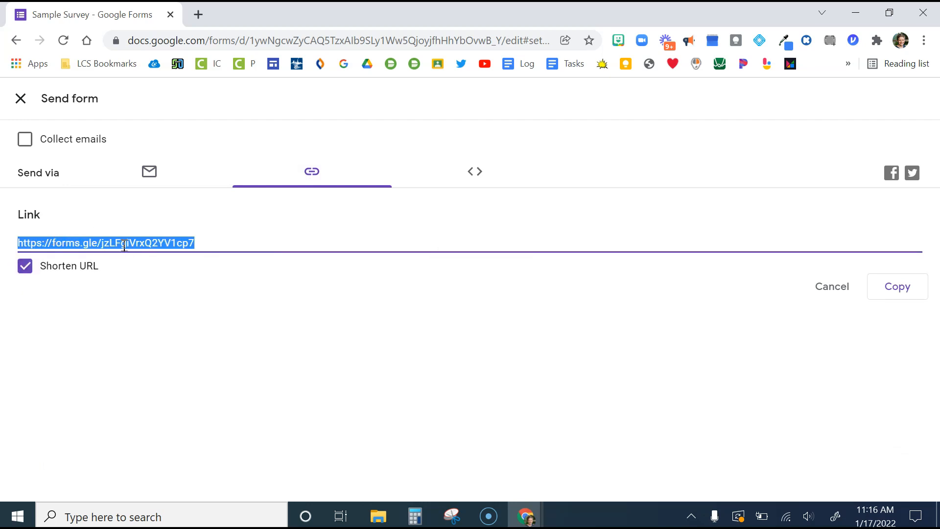
left_click(909, 299)
left_click(22, 109)
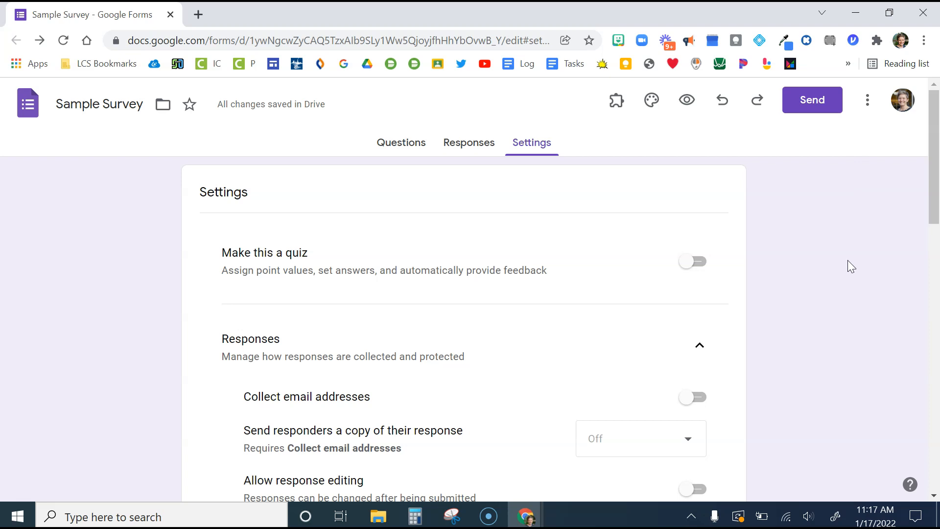
Try adding a colleague as an editor of the form, and discard the unsent invitation
left_click(867, 106)
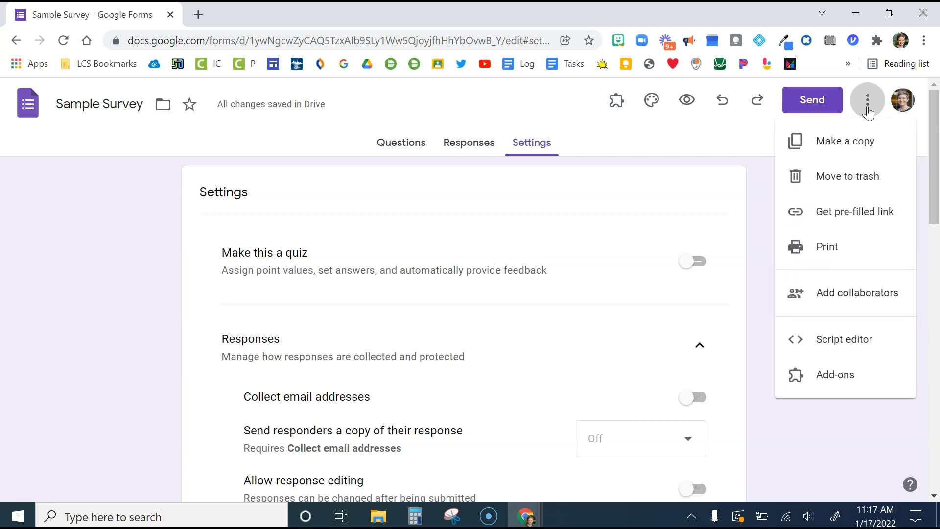
left_click(846, 299)
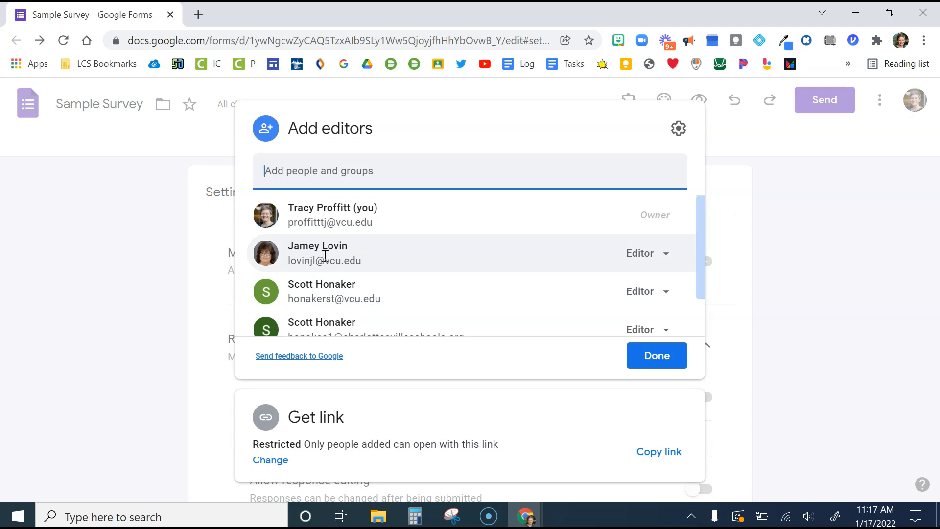
mouse_move(325, 255)
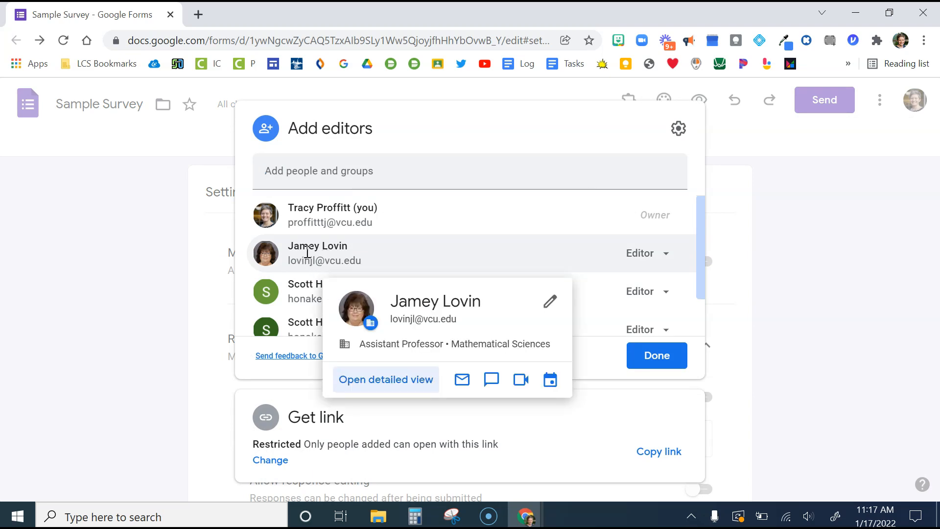
left_click(325, 174)
type("jamey")
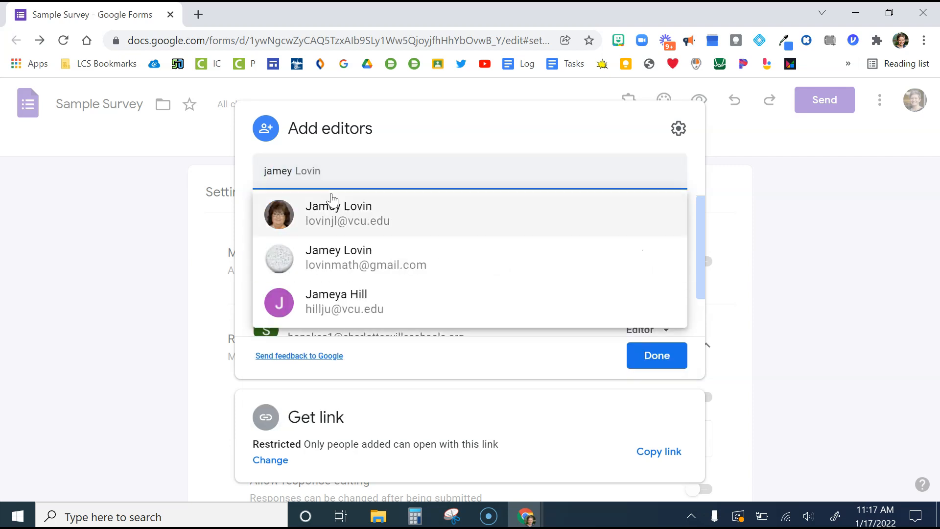
left_click(330, 201)
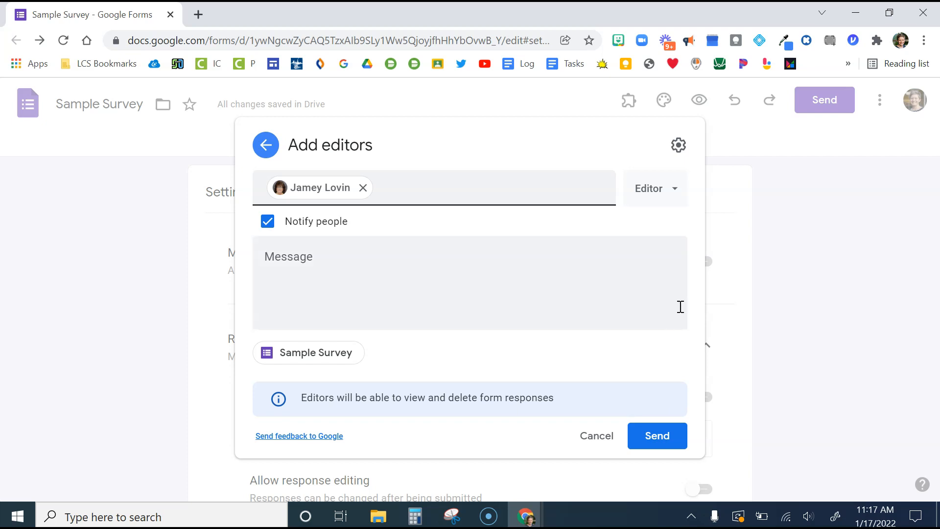
left_click(785, 279)
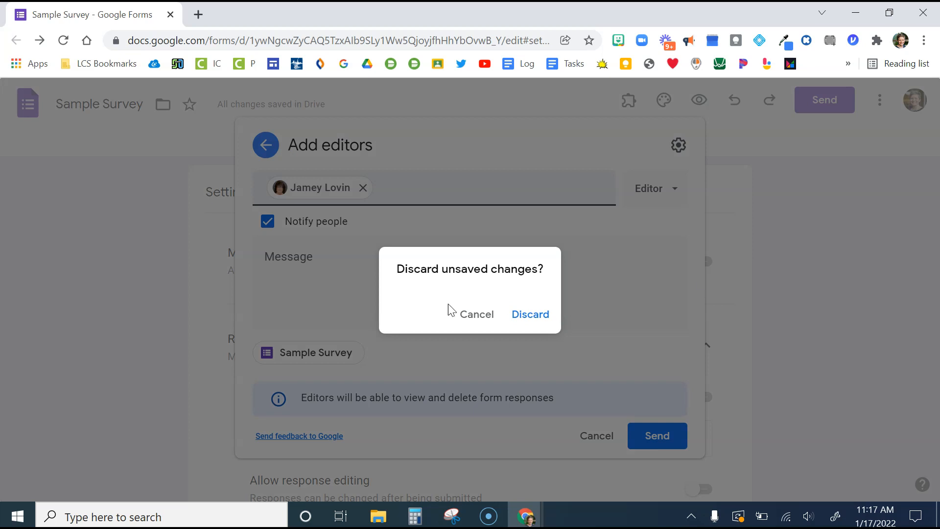
left_click(531, 316)
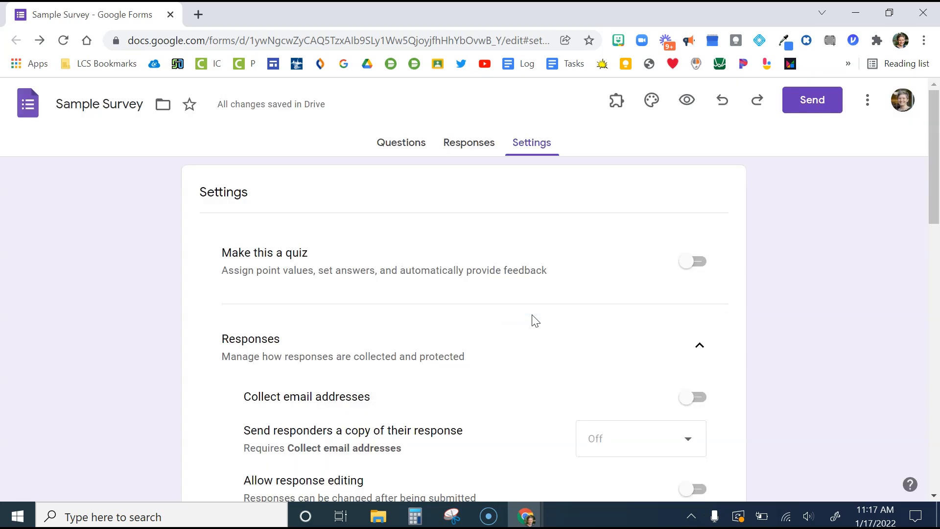
Look through the survey's questions down to the grid about available meeting times
left_click(387, 146)
scroll(157, 382, "down", 20)
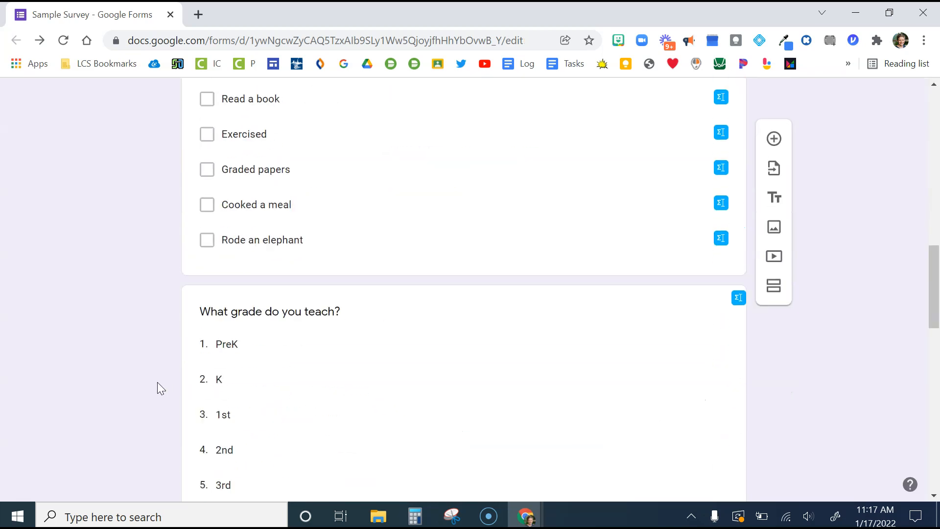
scroll(157, 383, "down", 5)
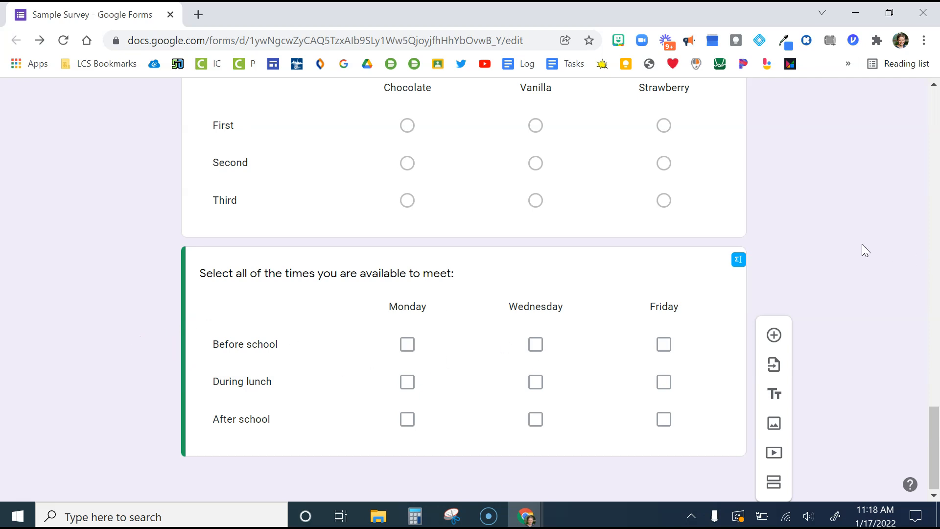
scroll(866, 250, "up", 20)
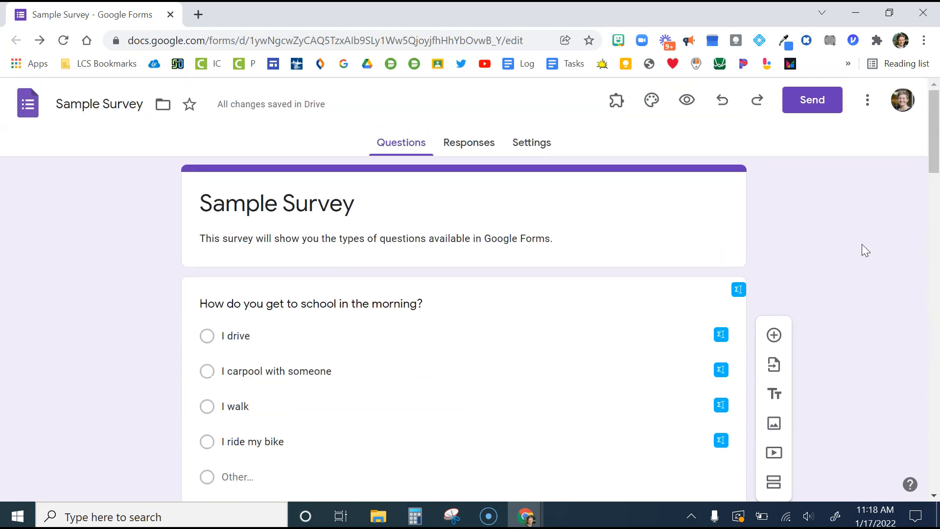
Switch the form's response acceptance off and back on, and examine the additional response management options
left_click(467, 147)
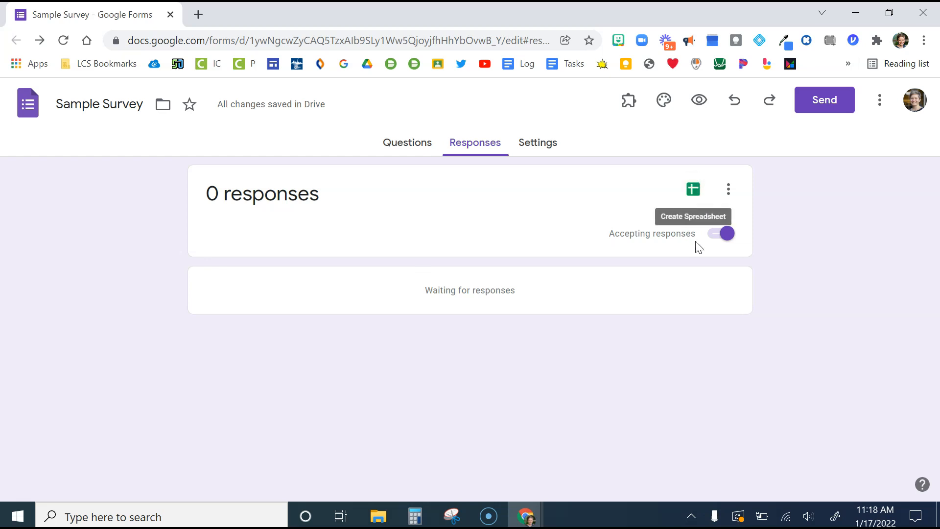
left_click(723, 244)
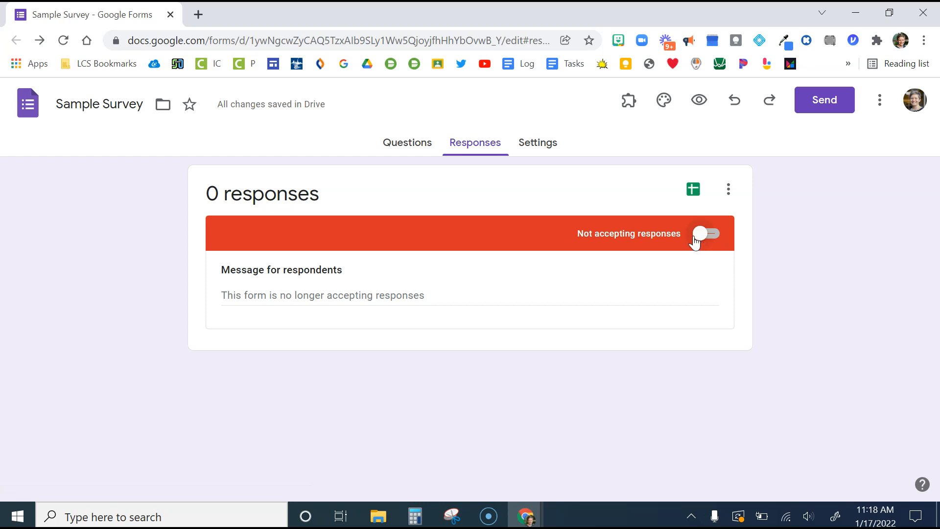
left_click(703, 235)
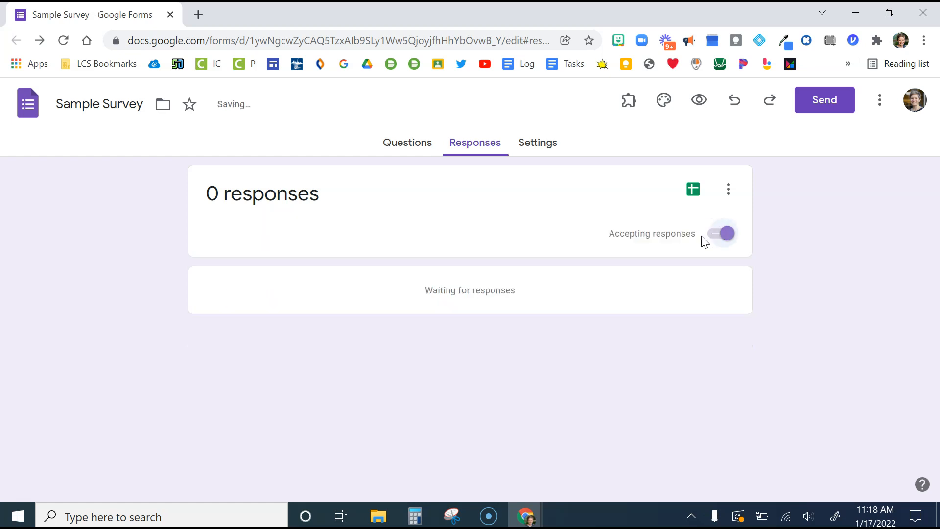
left_click(730, 192)
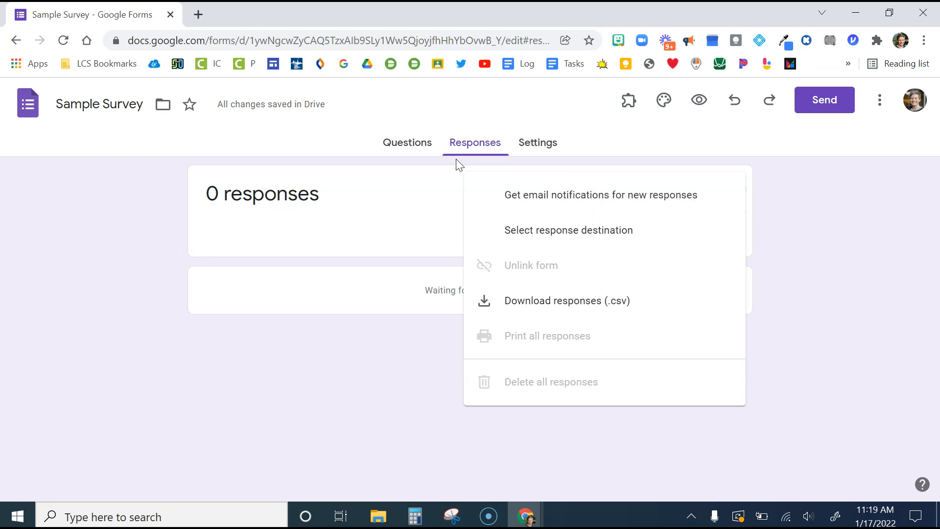
left_click(876, 273)
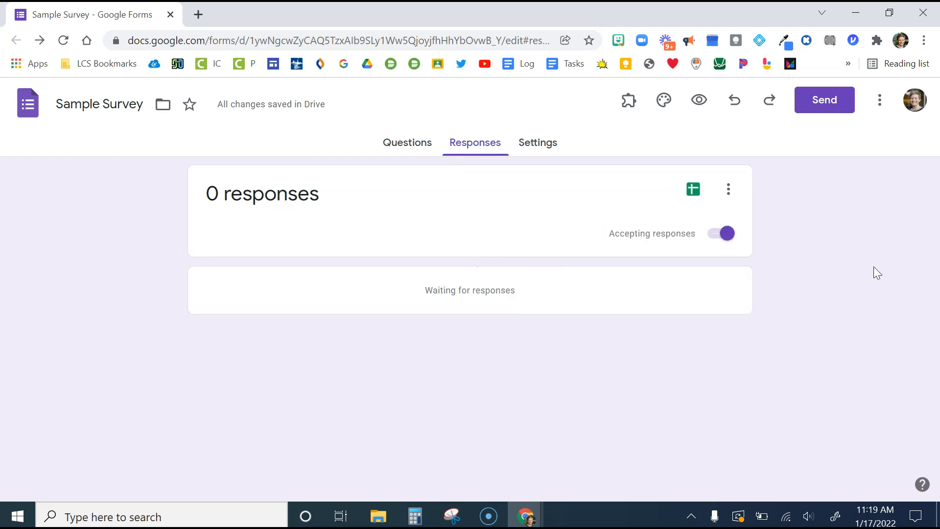